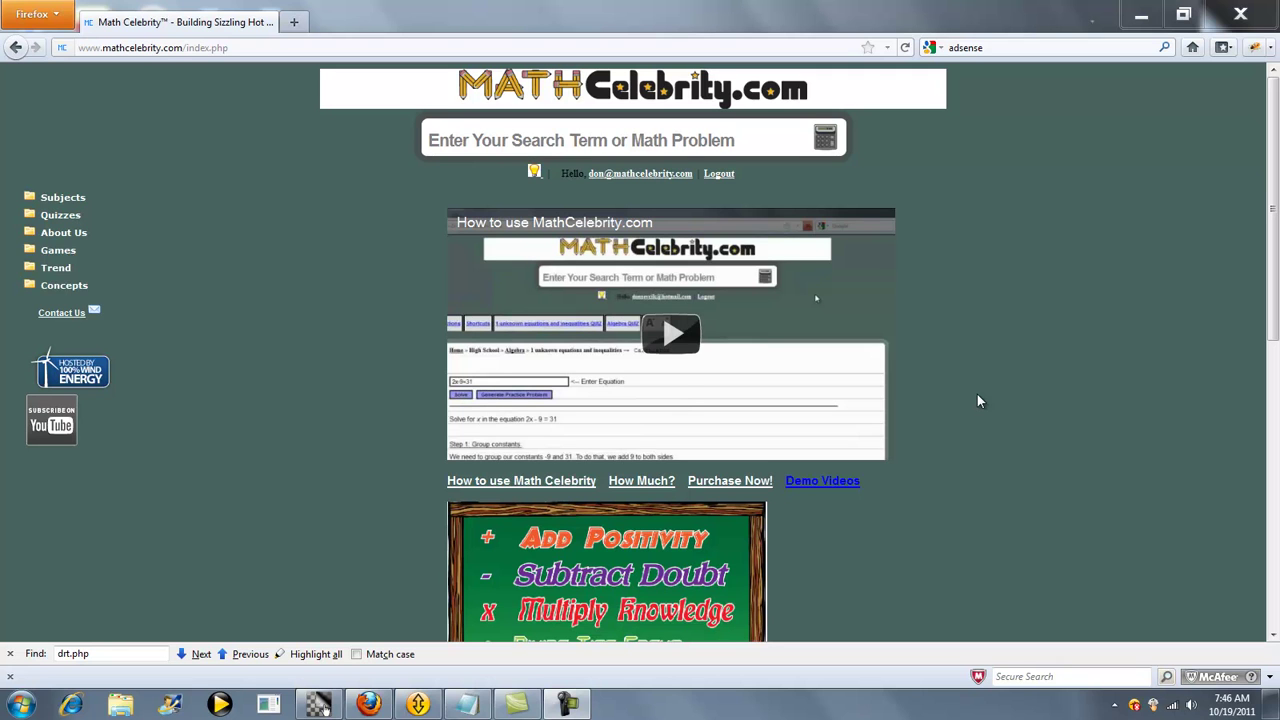
Step: Enter sin 60 in the search box, then replace it with cos(90)
left_click(920, 280)
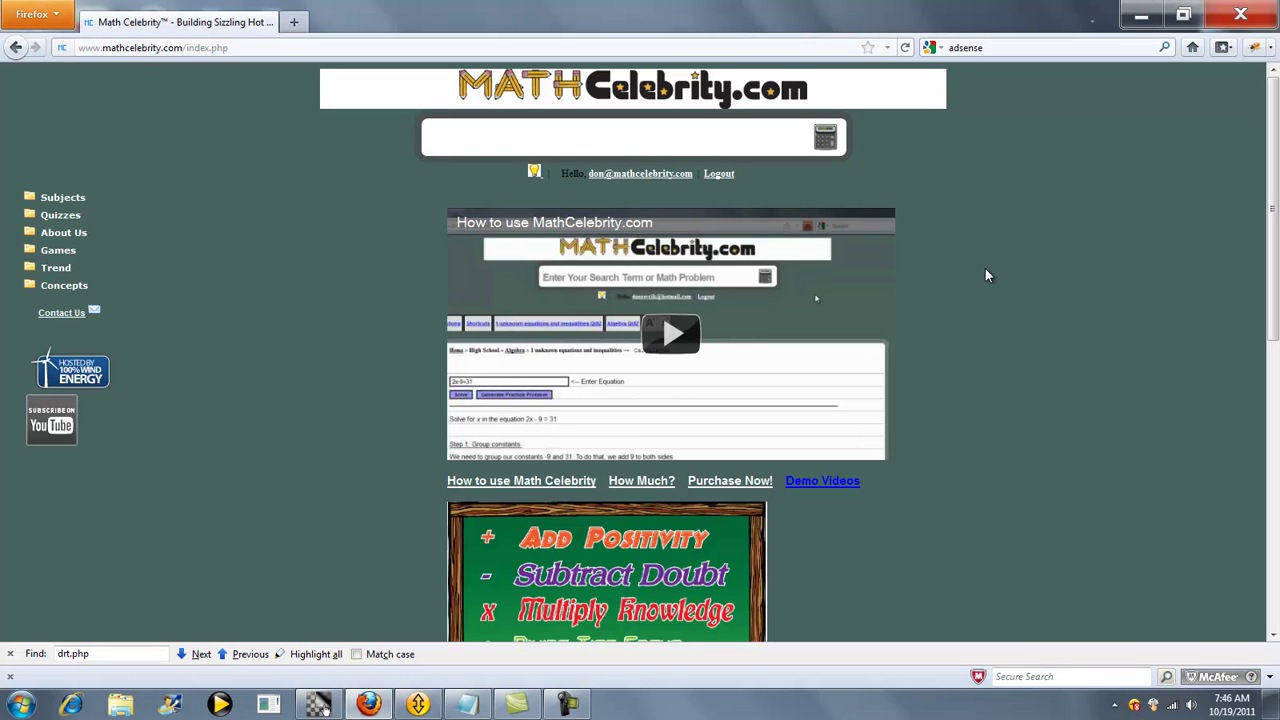
type("sin")
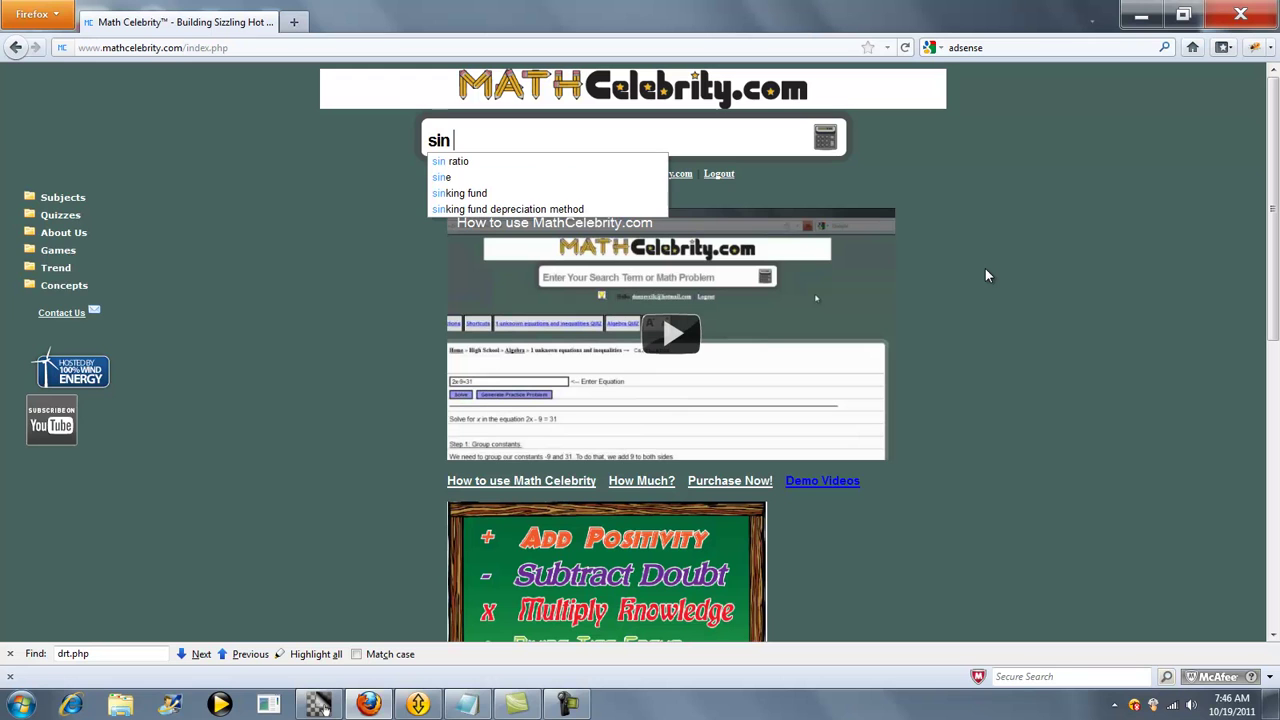
type(" 60")
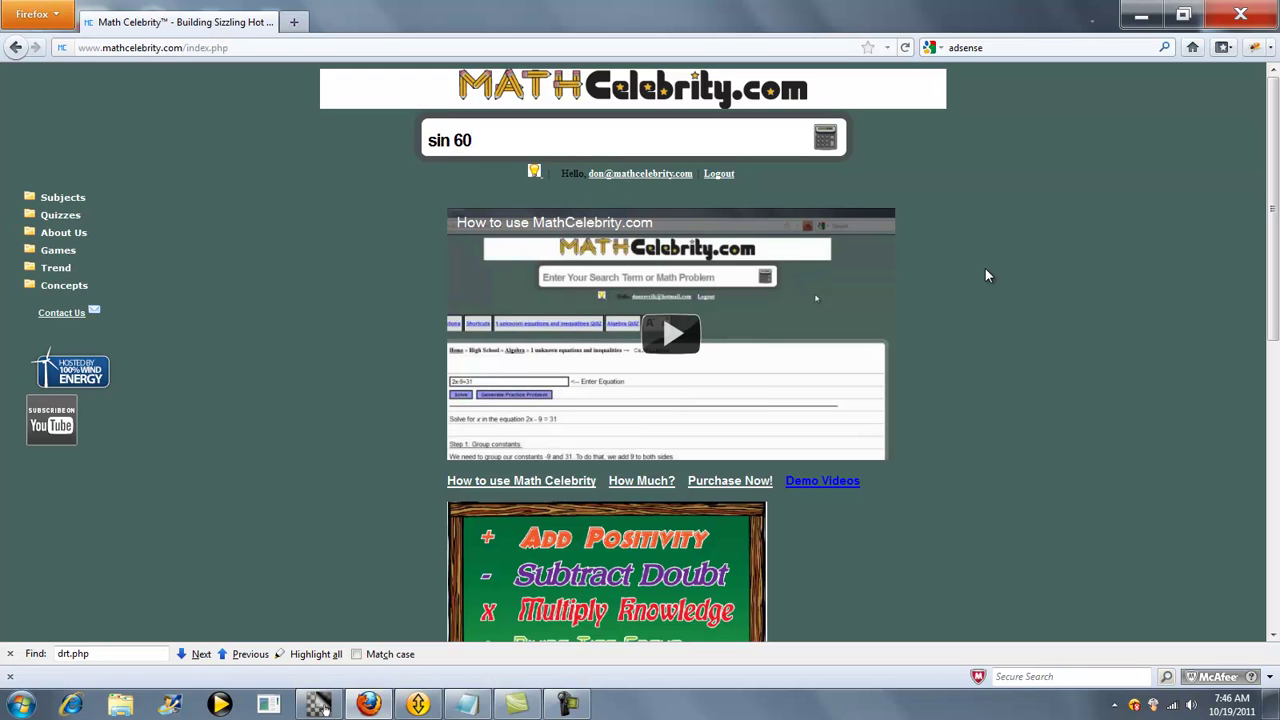
key("ctrl+shift+Left")
key("ctrl+shift+Left")
type("cos(")
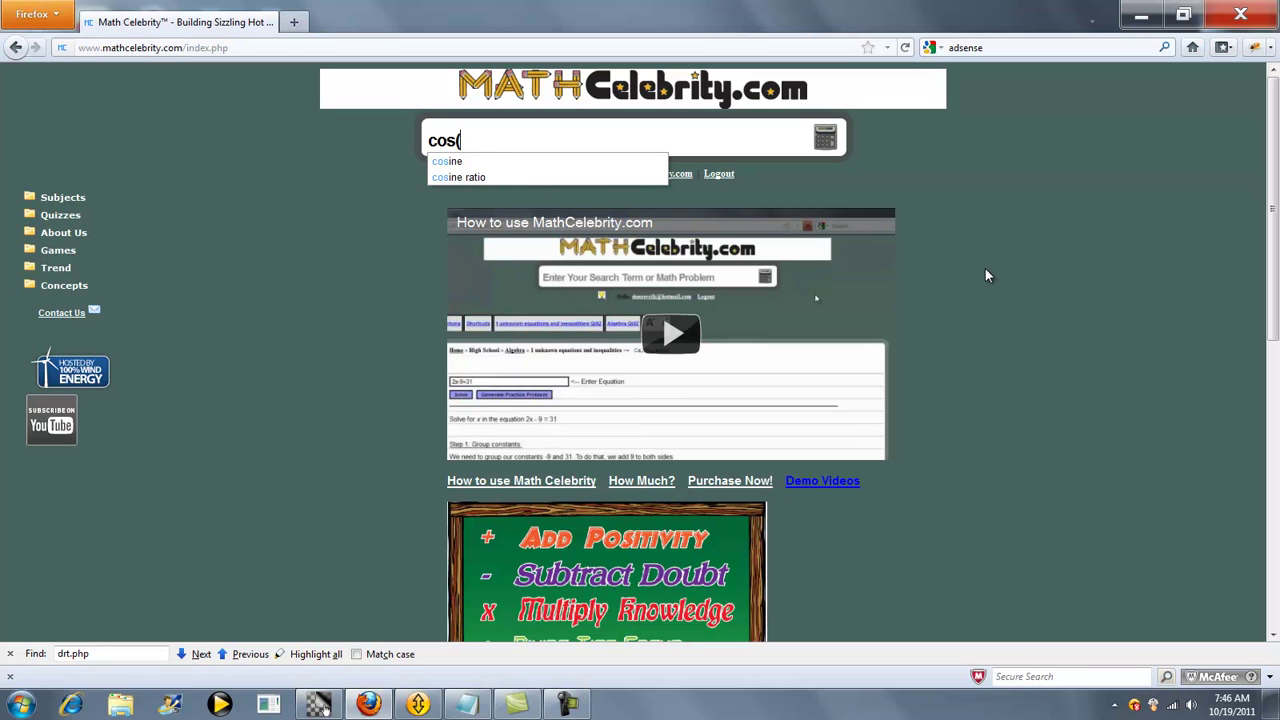
type("90)")
key("Delete")
key("Delete")
Step: Try tan, sec, csc and cot variants, then submit sin 60
type("ta")
key("BackSpace")
key("BackSpace")
type("s")
type("ec")
key("BackSpace")
key("BackSpace")
key("BackSpace")
type("csc")
key("BackSpace")
key("BackSpace")
key("BackSpace")
type("cot")
type("sin 60")
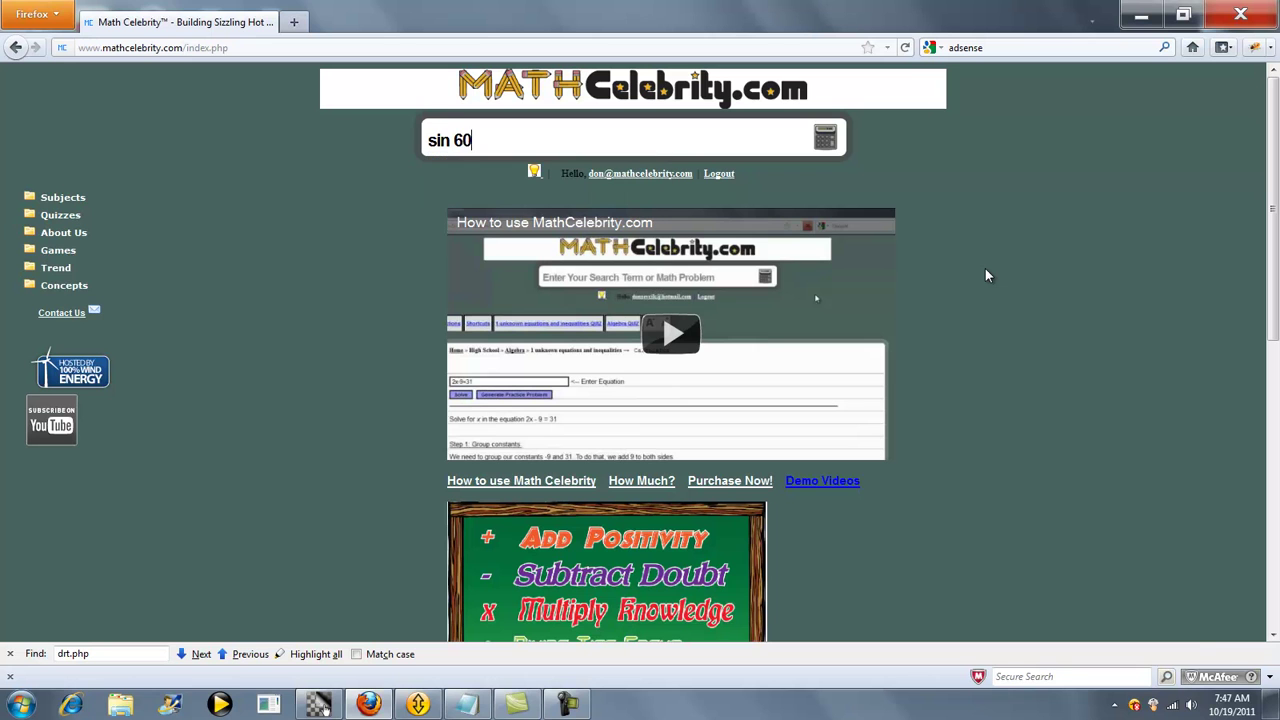
key("Return")
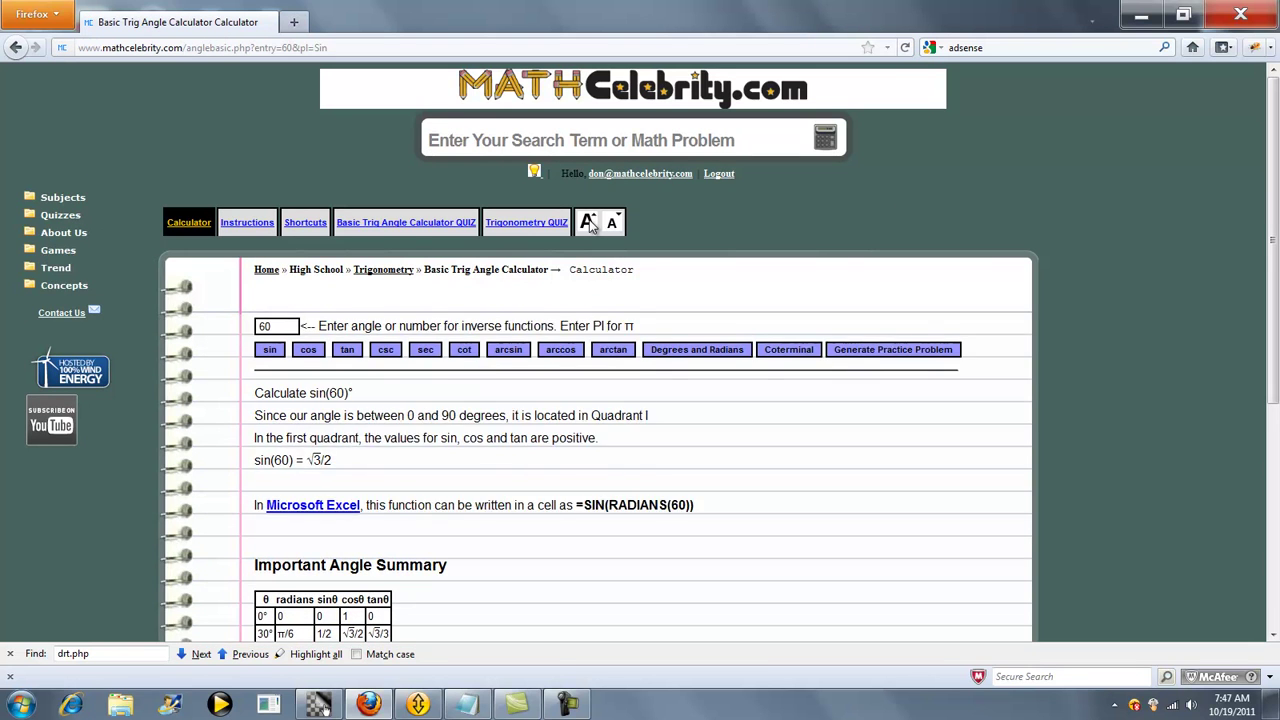
Step: Enlarge the page text twice and highlight the 60 angle and the √3/2 result
left_click(588, 222)
left_click(588, 222)
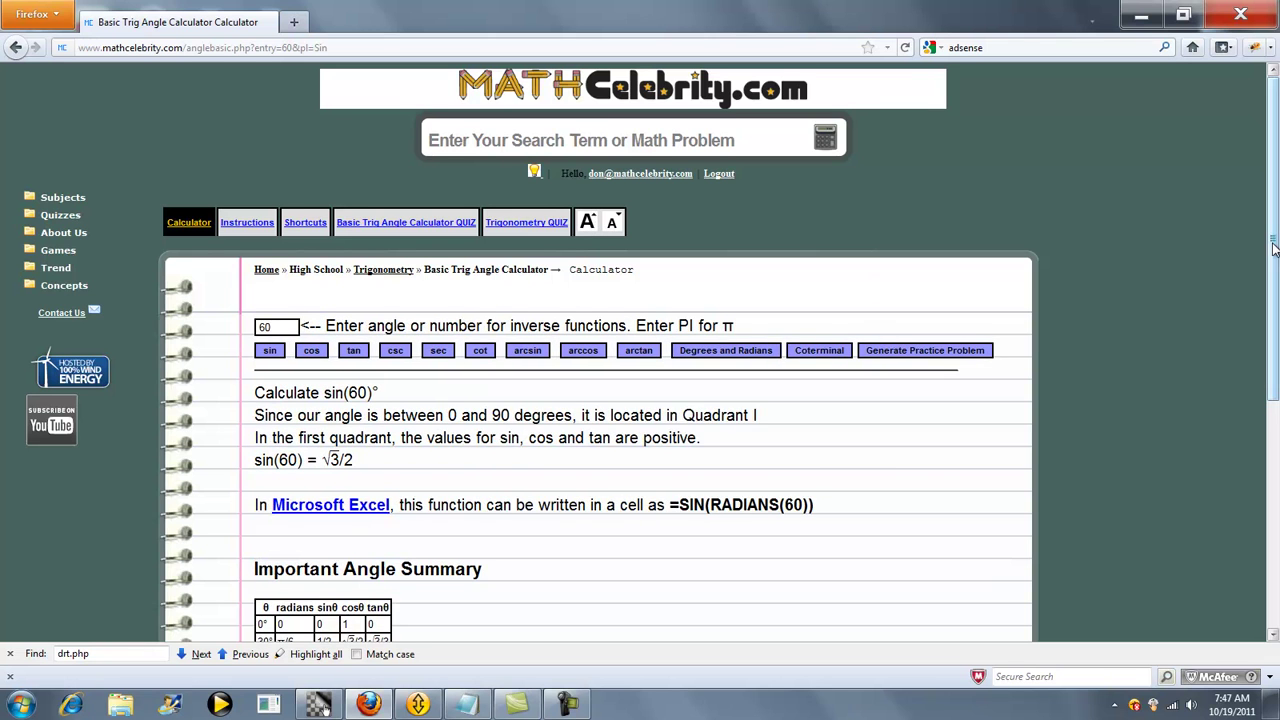
scroll(1270, 275, "down", 1)
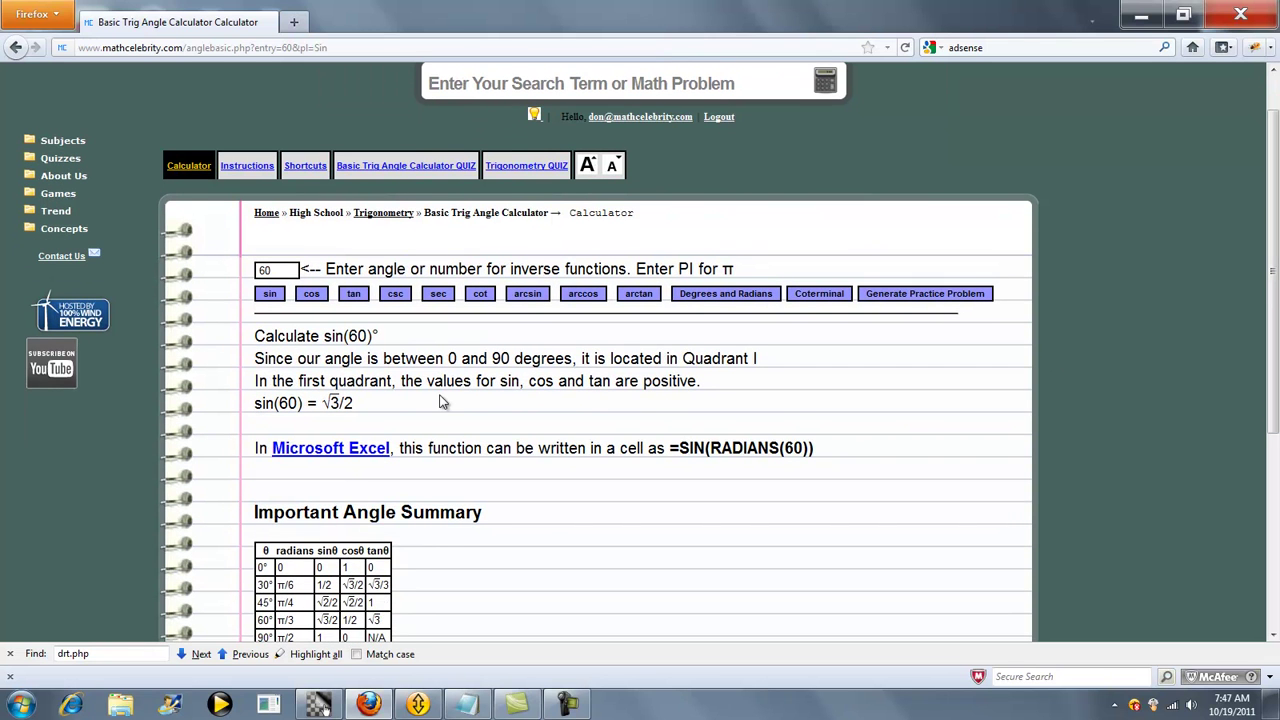
left_click_drag(344, 333, 369, 333)
left_click(362, 373)
left_click_drag(323, 403, 358, 404)
left_click(437, 401)
Step: Highlight the Excel formula =SIN(RADIANS(60)) and the Important Angle Summary table
left_click_drag(252, 448, 820, 450)
left_click(645, 466)
scroll(561, 501, "down", 2)
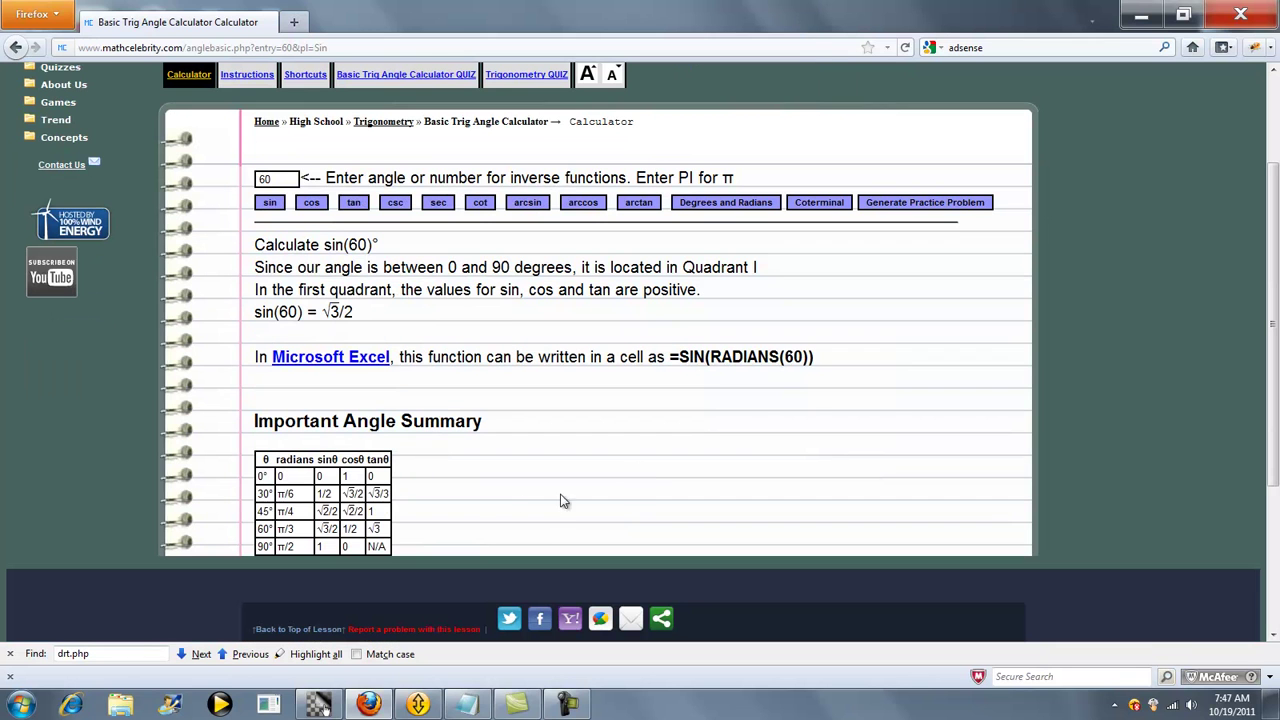
left_click_drag(390, 552, 258, 465)
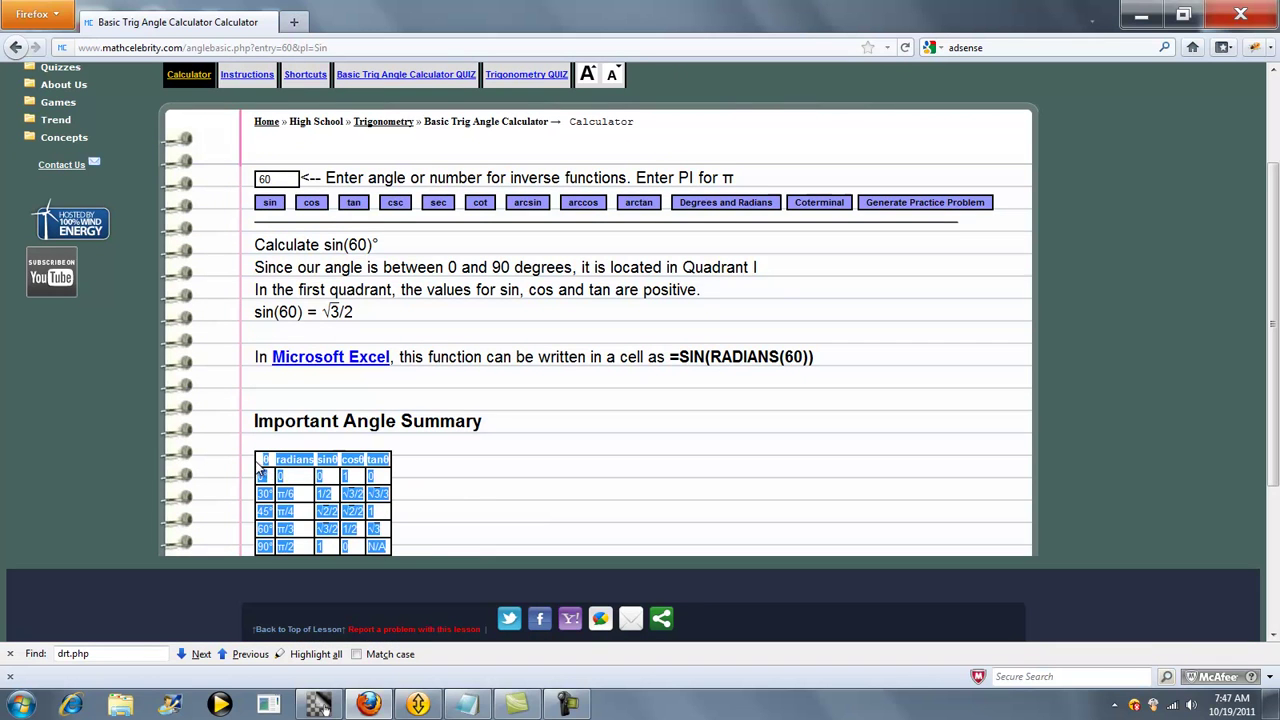
left_click(486, 487)
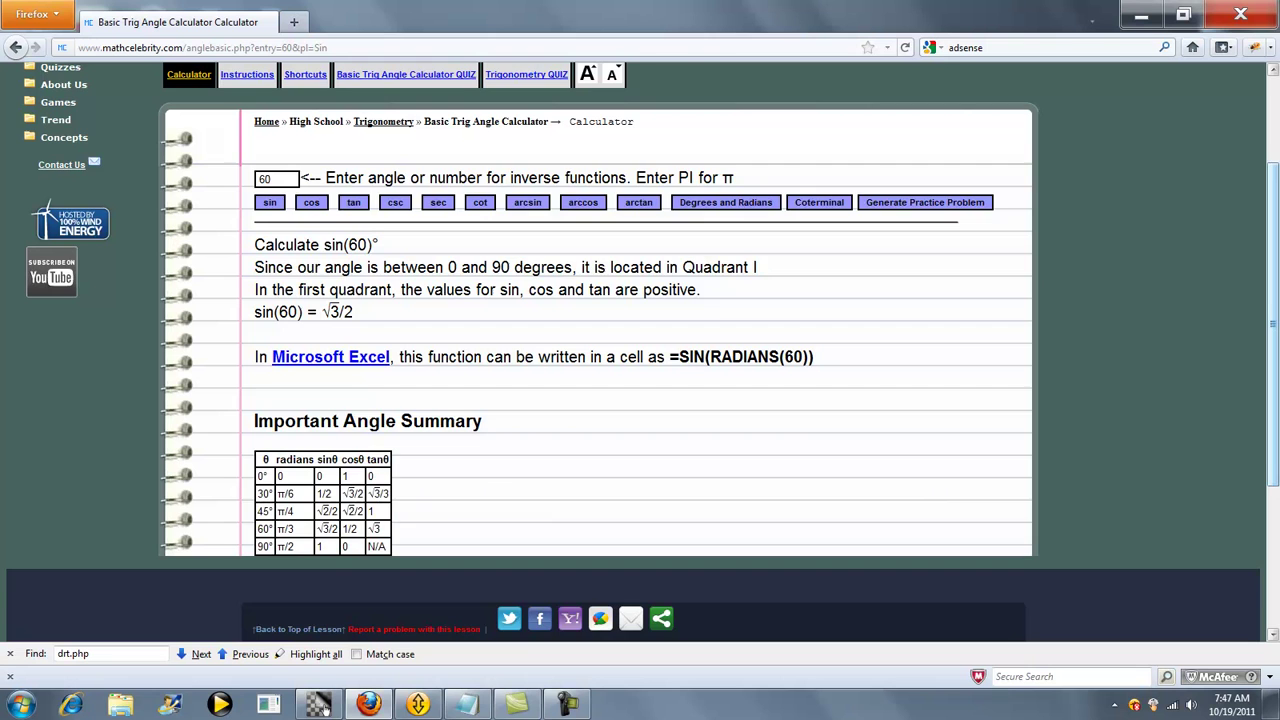
scroll(1272, 455, "up", 3)
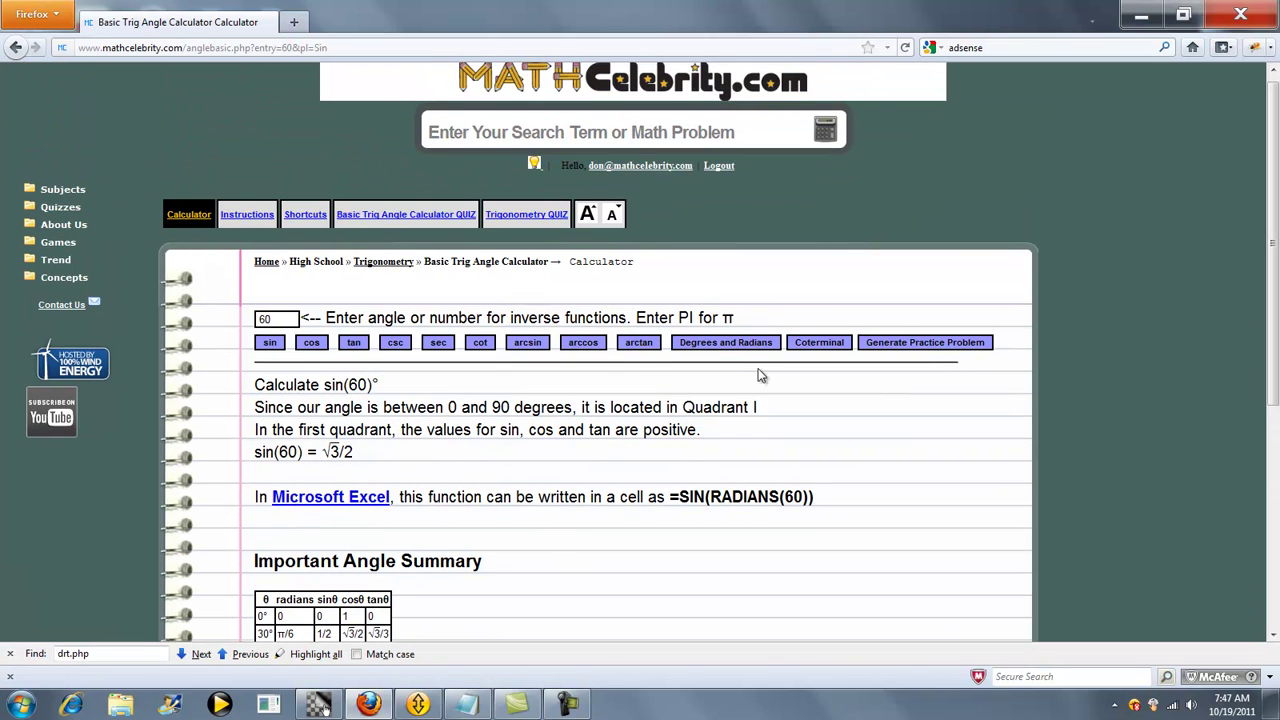
Step: Show the coterminal angles for 60° and highlight the + 360° step
left_click(806, 344)
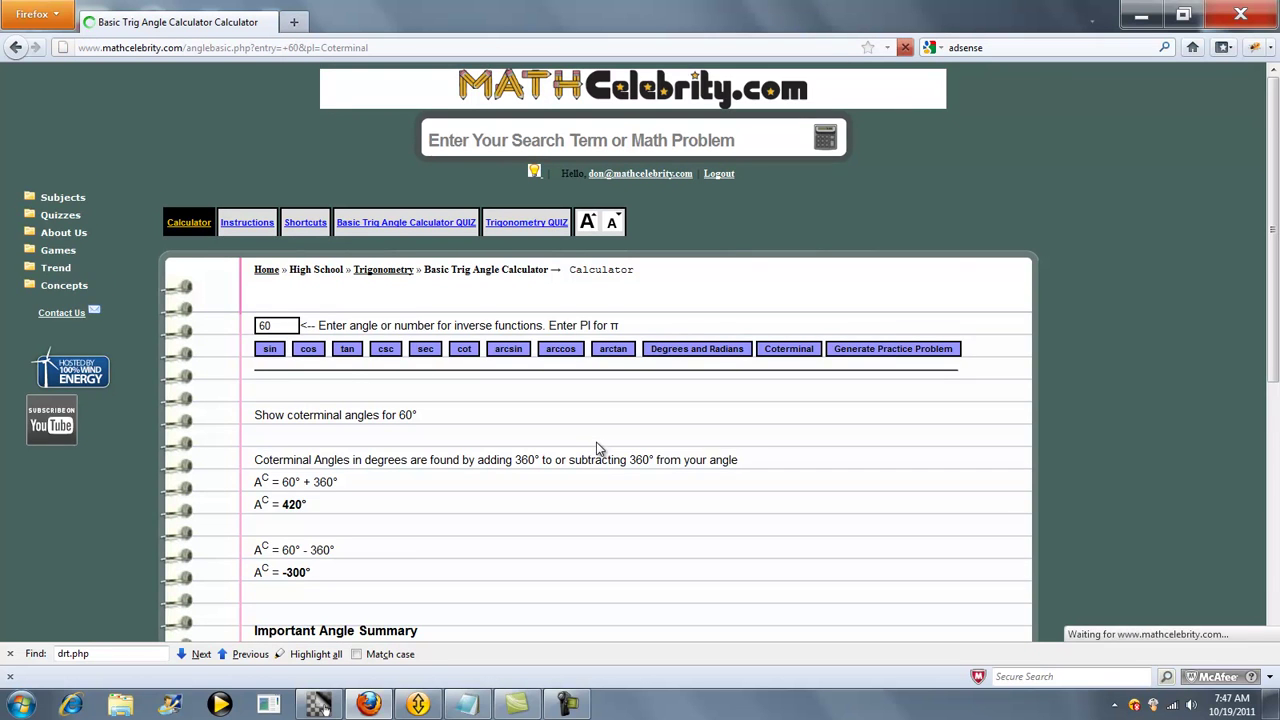
scroll(597, 447, "down", 2)
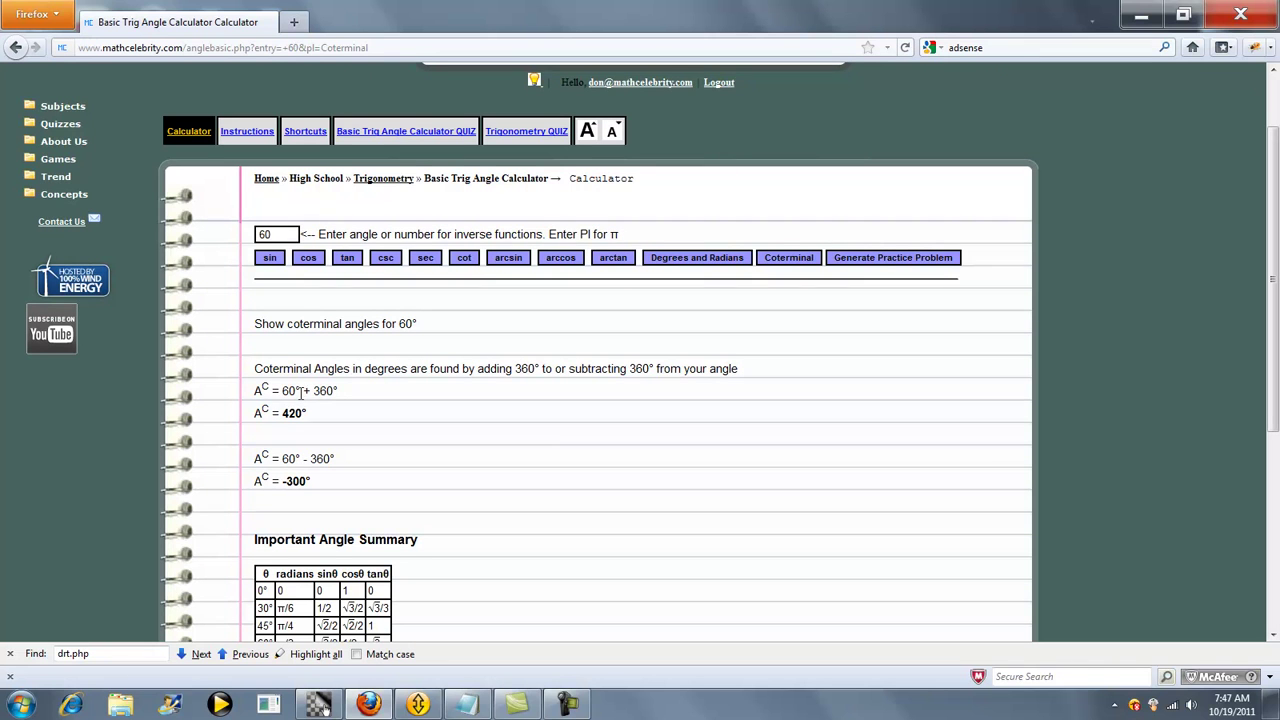
left_click_drag(301, 392, 342, 393)
left_click(328, 497)
Step: Convert 60° to radians (π/3) and enlarge the calculator text twice
left_click(690, 258)
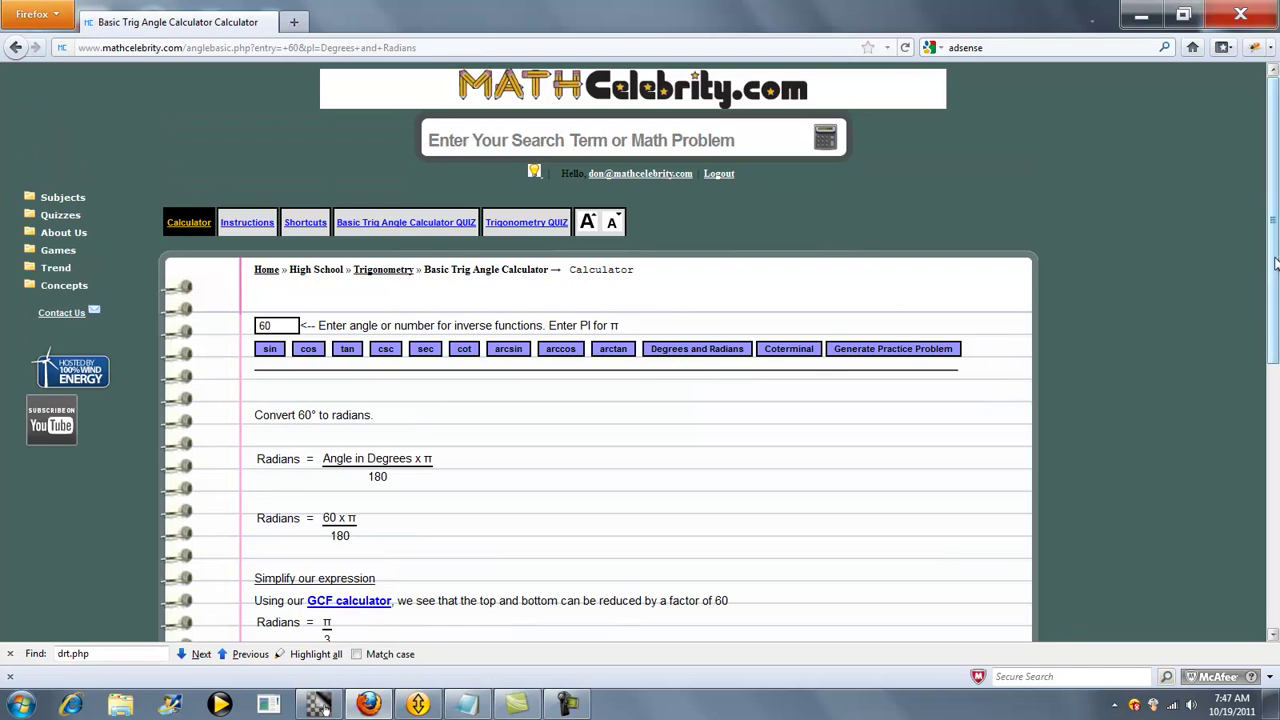
scroll(1260, 311, "down", 1)
scroll(1260, 311, "down", 1)
scroll(1250, 357, "down", 1)
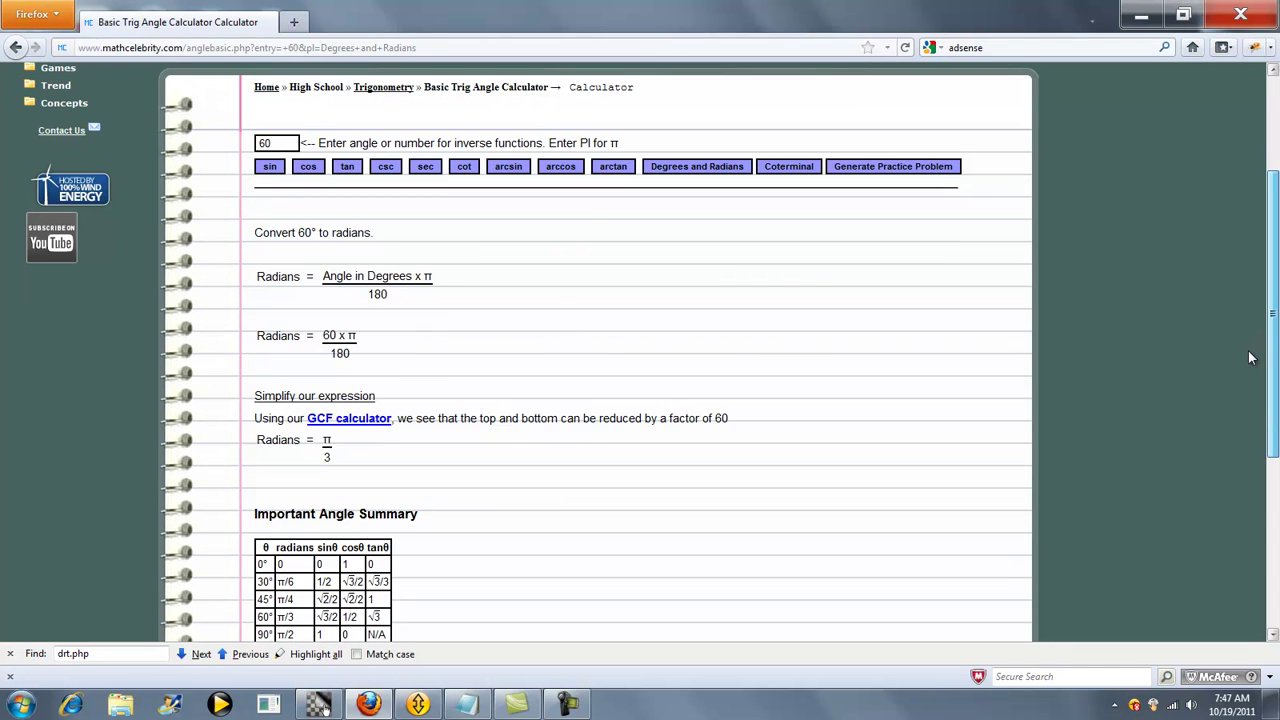
scroll(580, 209, "up", 1)
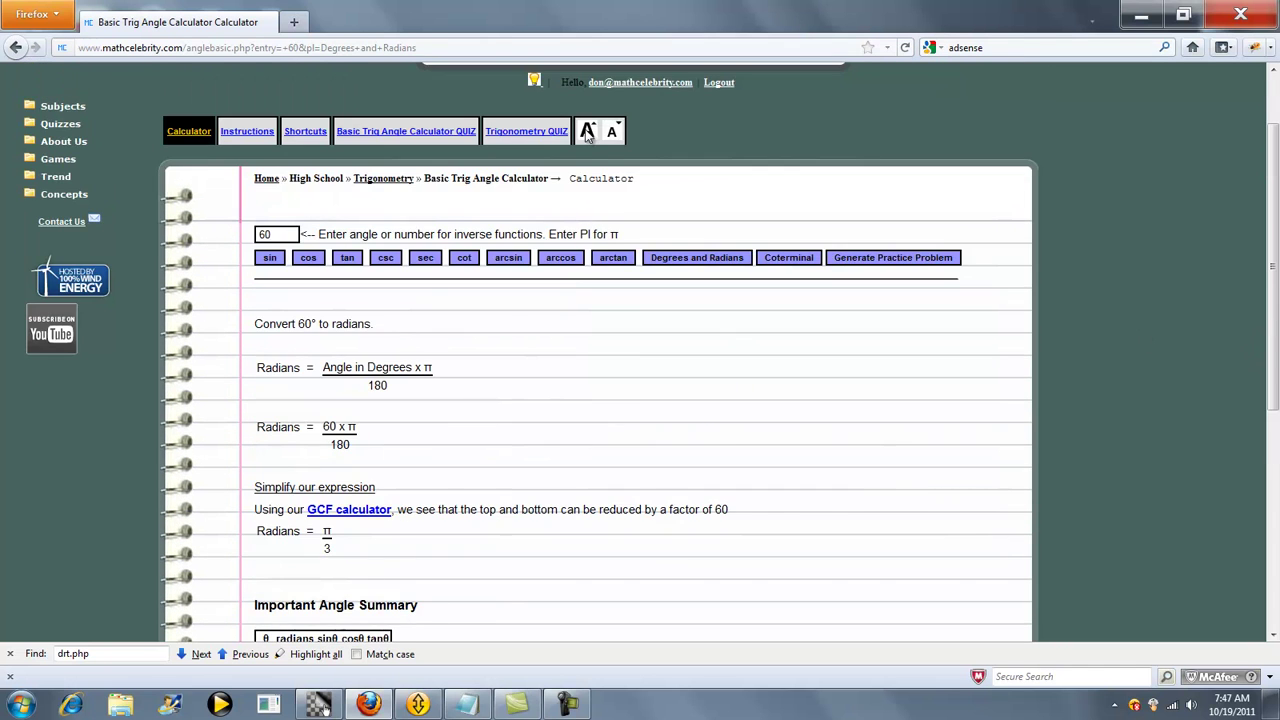
left_click(588, 132)
left_click(588, 132)
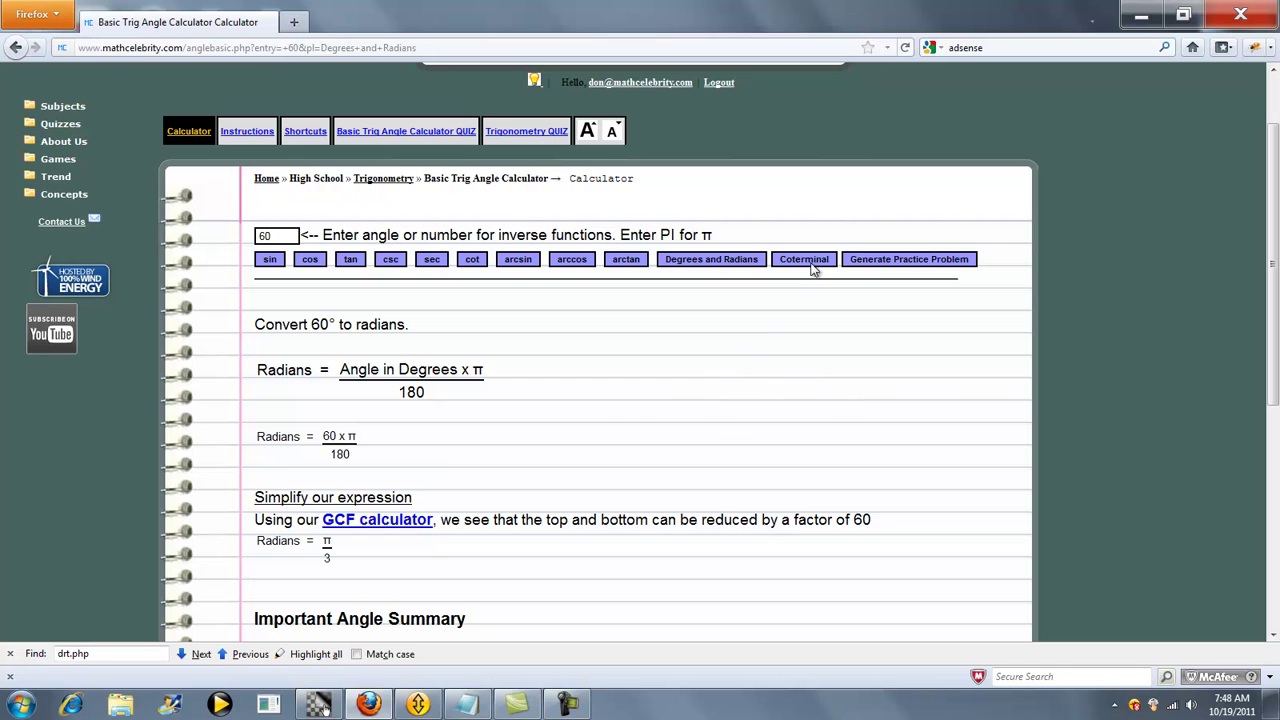
Step: Generate two practice problems, then run the 'coterminal for 2pi/3' shortcut example
left_click(871, 262)
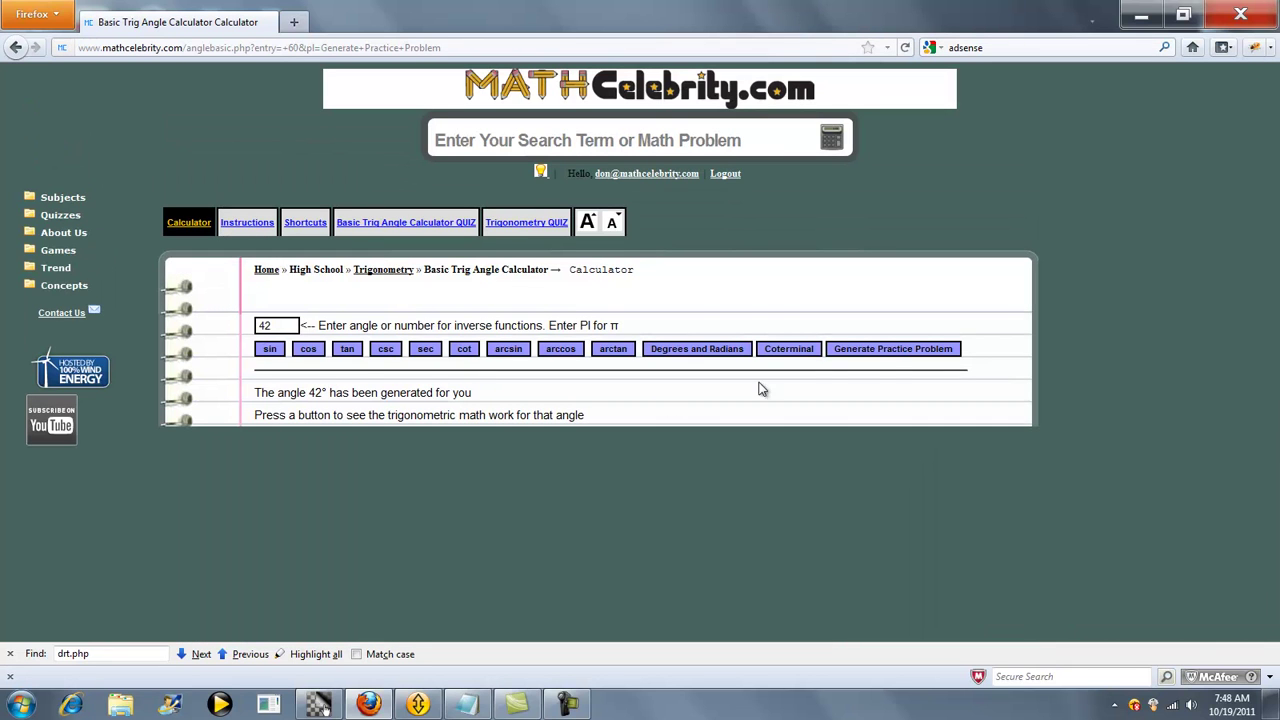
left_click(887, 358)
left_click(306, 224)
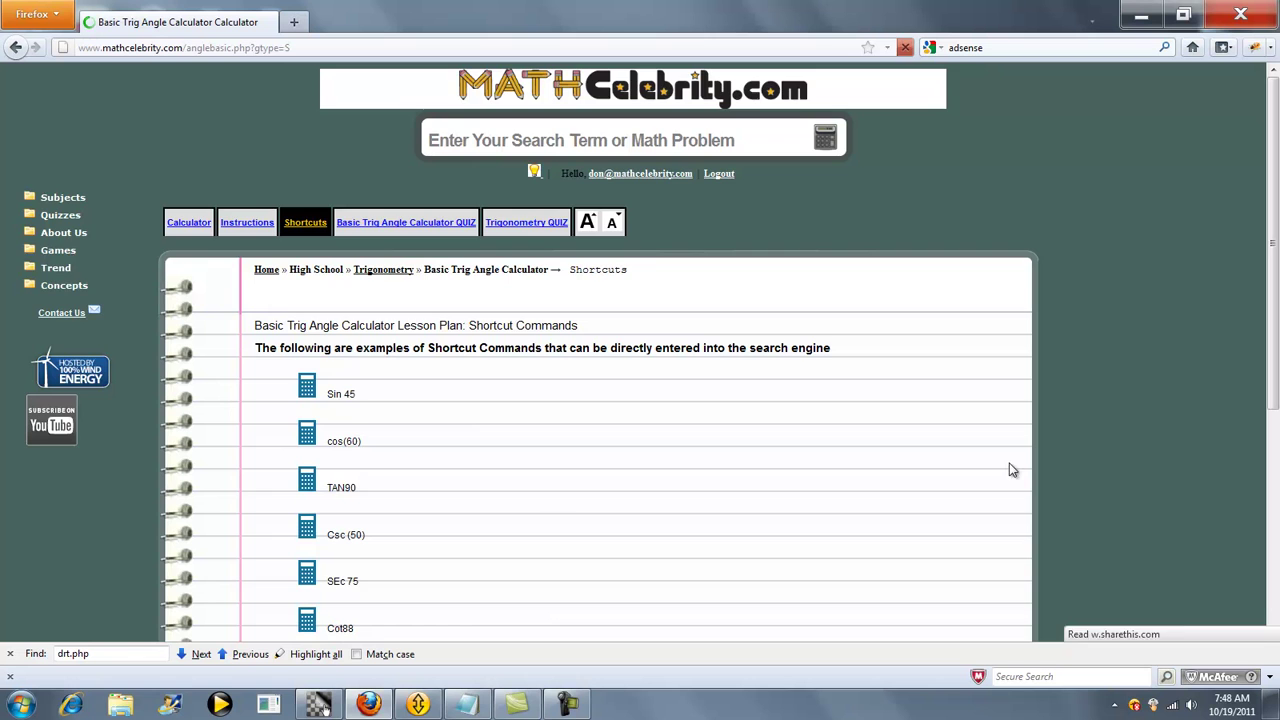
left_click_drag(1276, 287, 1245, 459)
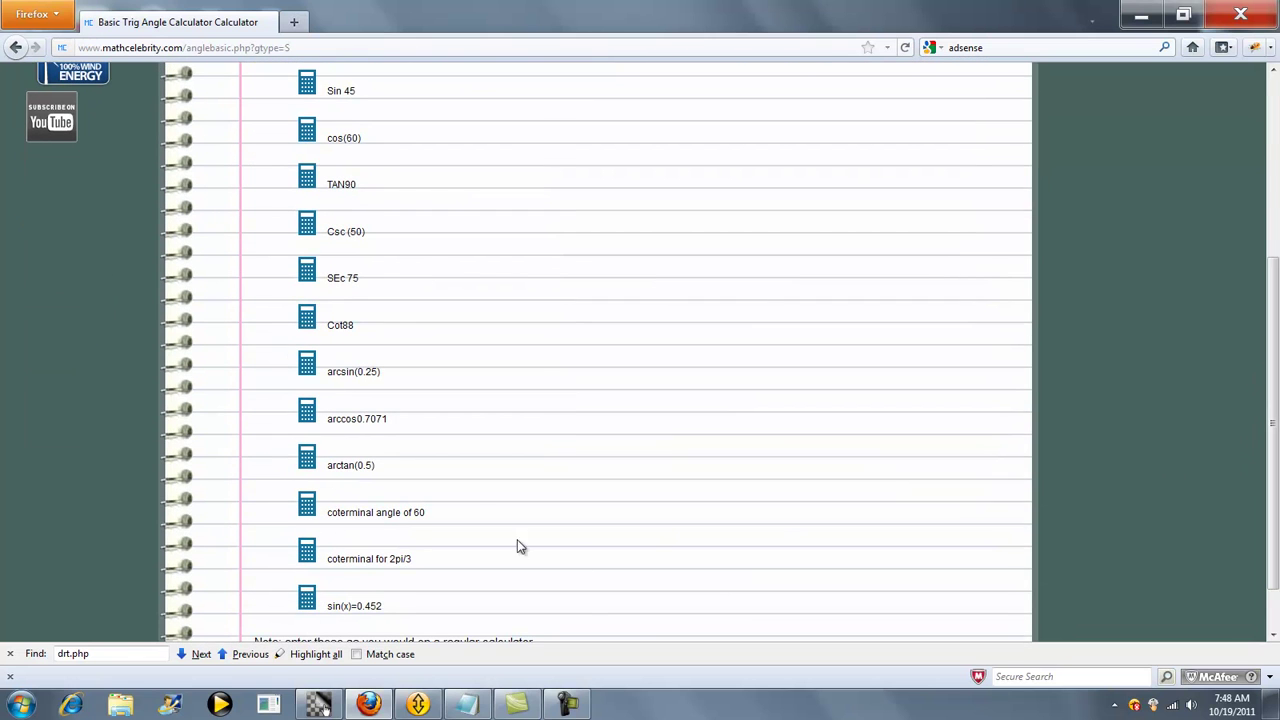
scroll(475, 511, "down", 1)
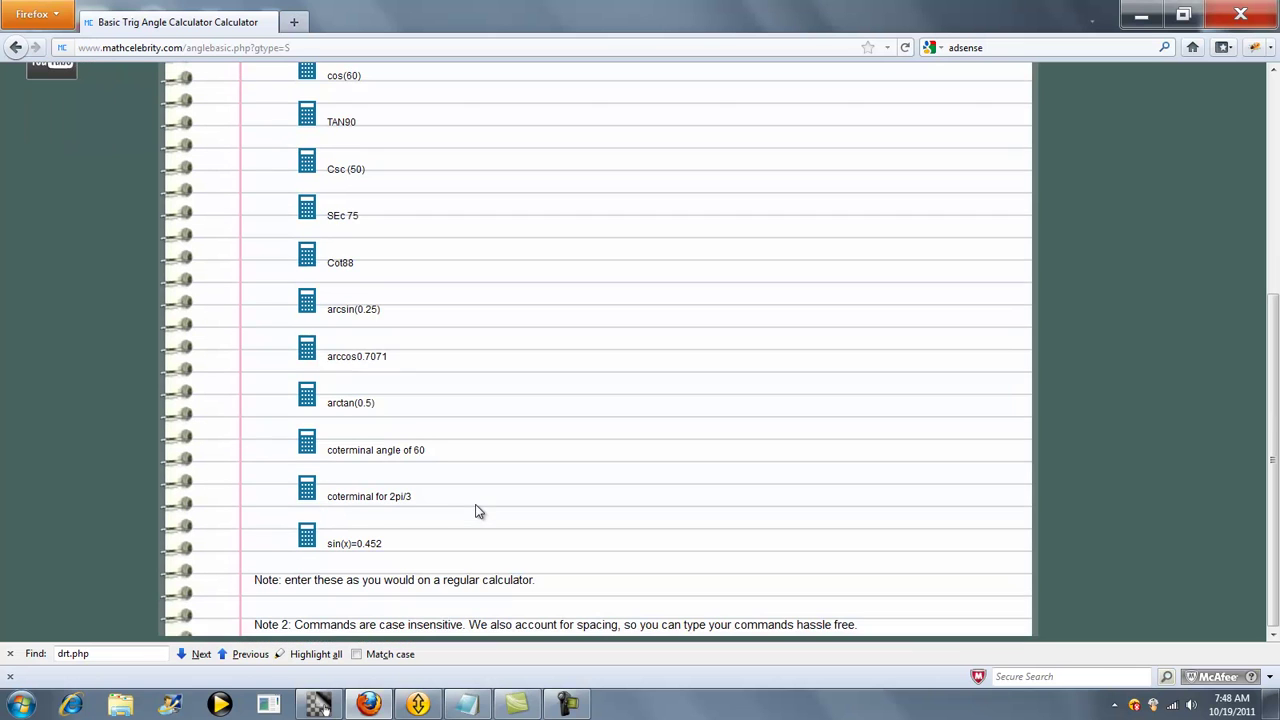
left_click(328, 495)
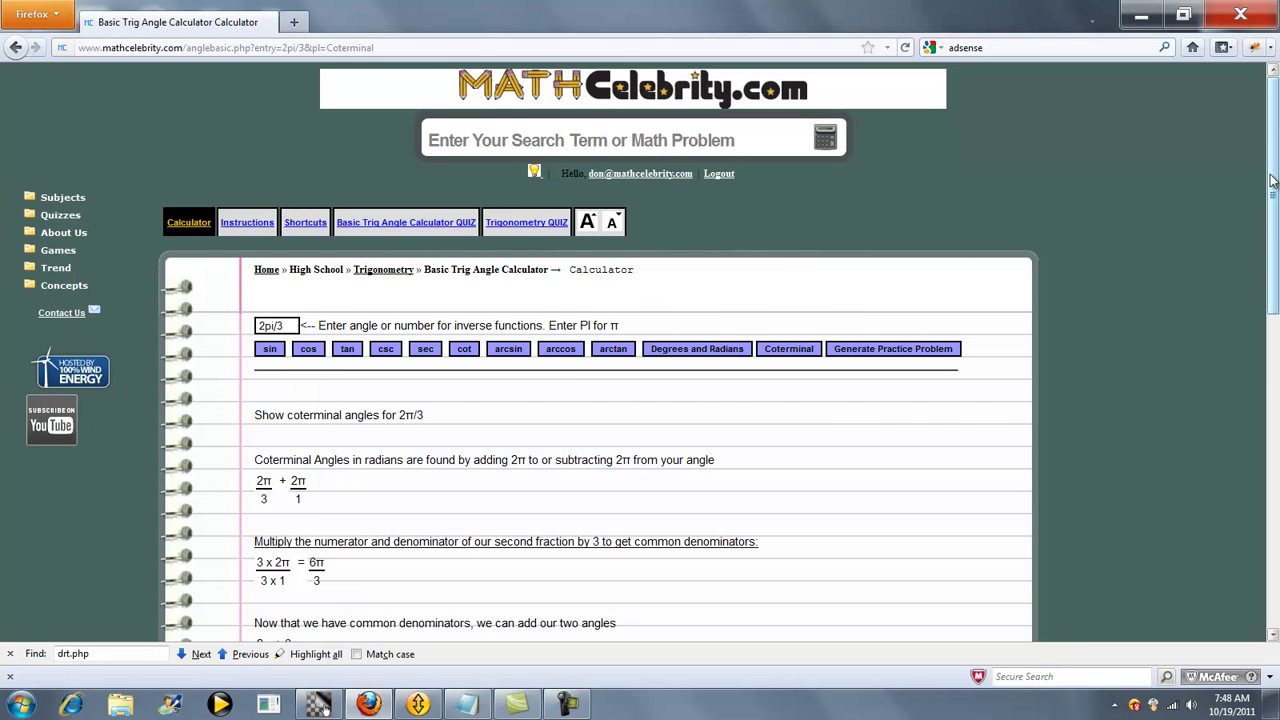
Step: Enlarge the 2π/3 coterminal page and review the 8π/3 and −4π/3 results
scroll(1262, 224, "down", 3)
scroll(805, 181, "up", 2)
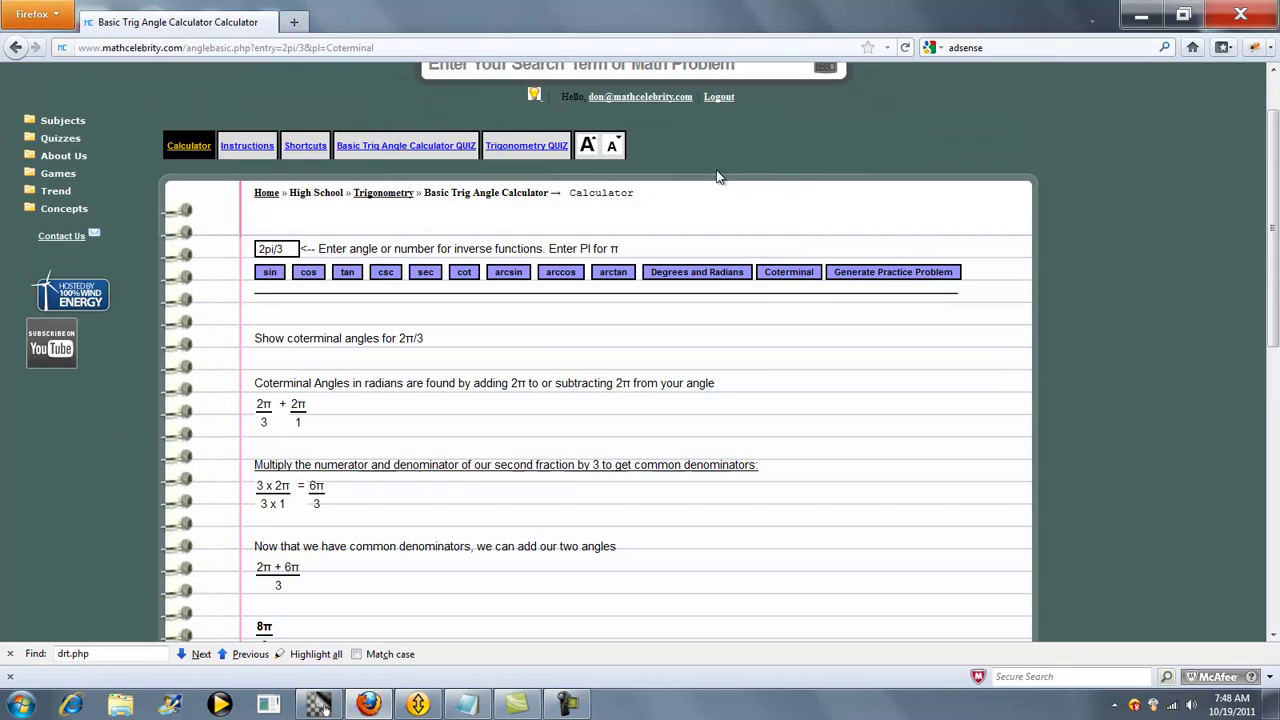
left_click(587, 147)
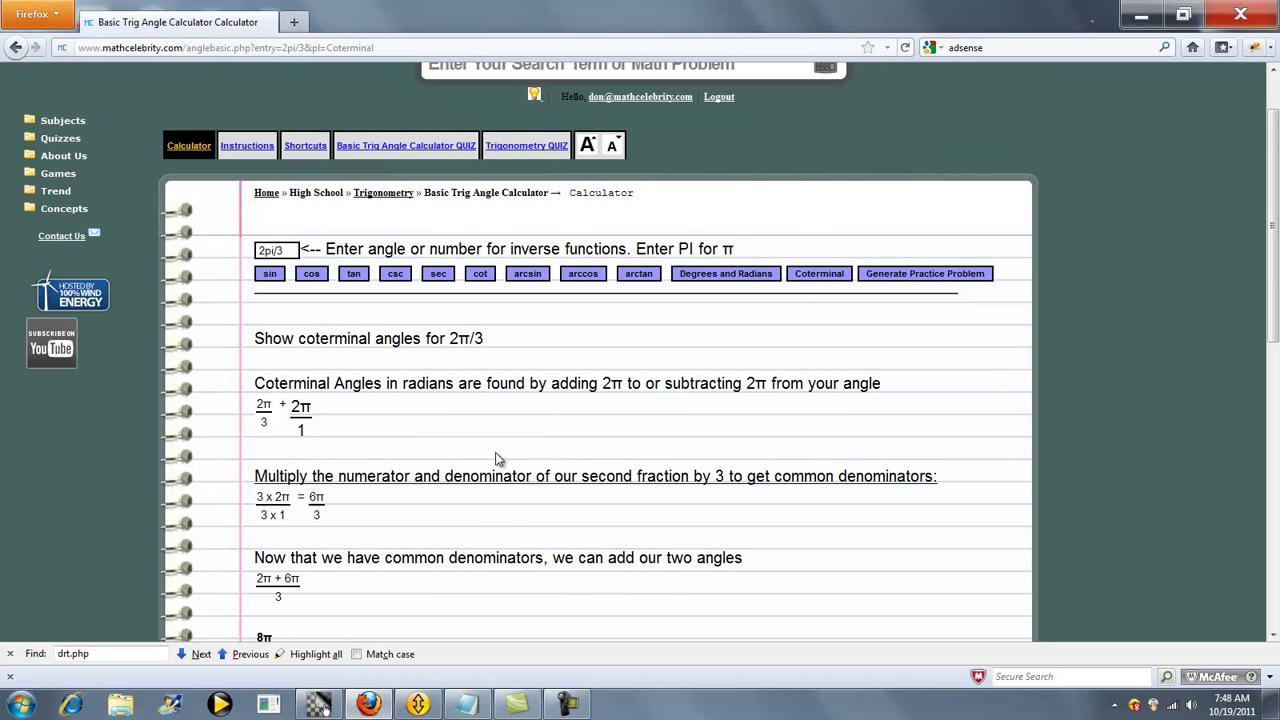
scroll(497, 455, "down", 2)
scroll(500, 459, "down", 2)
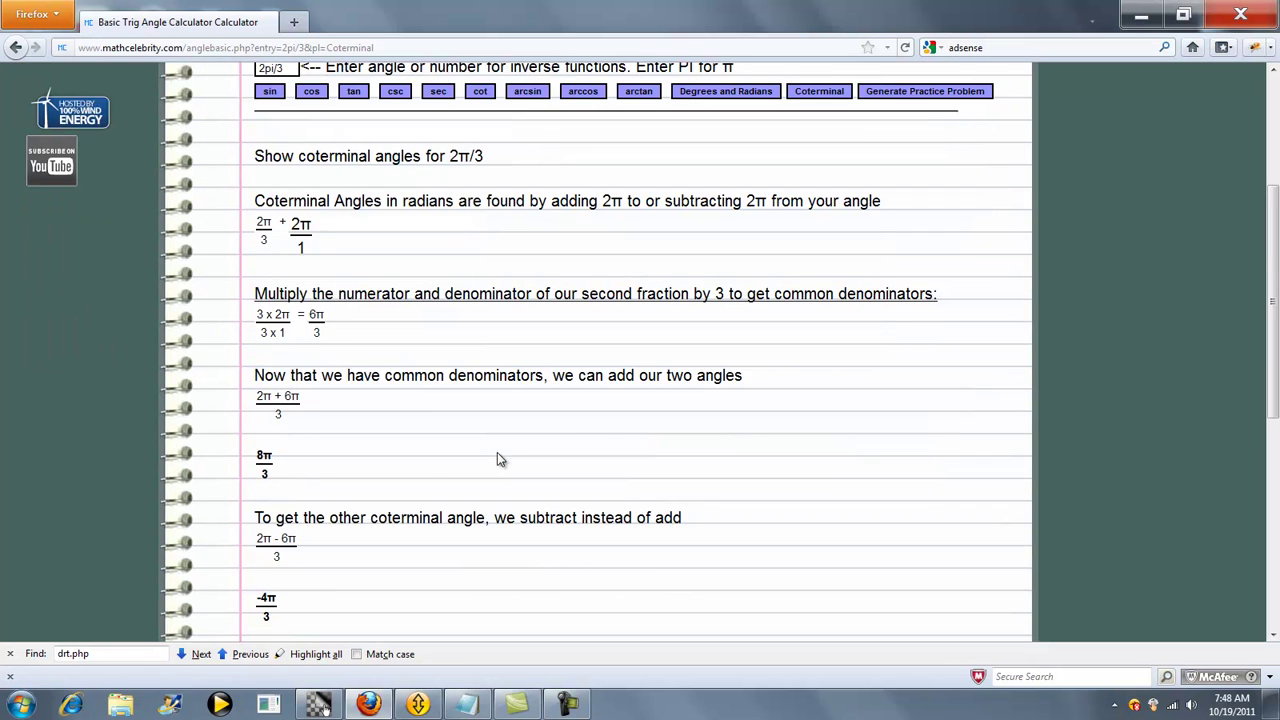
scroll(500, 459, "down", 2)
scroll(340, 400, "down", 2)
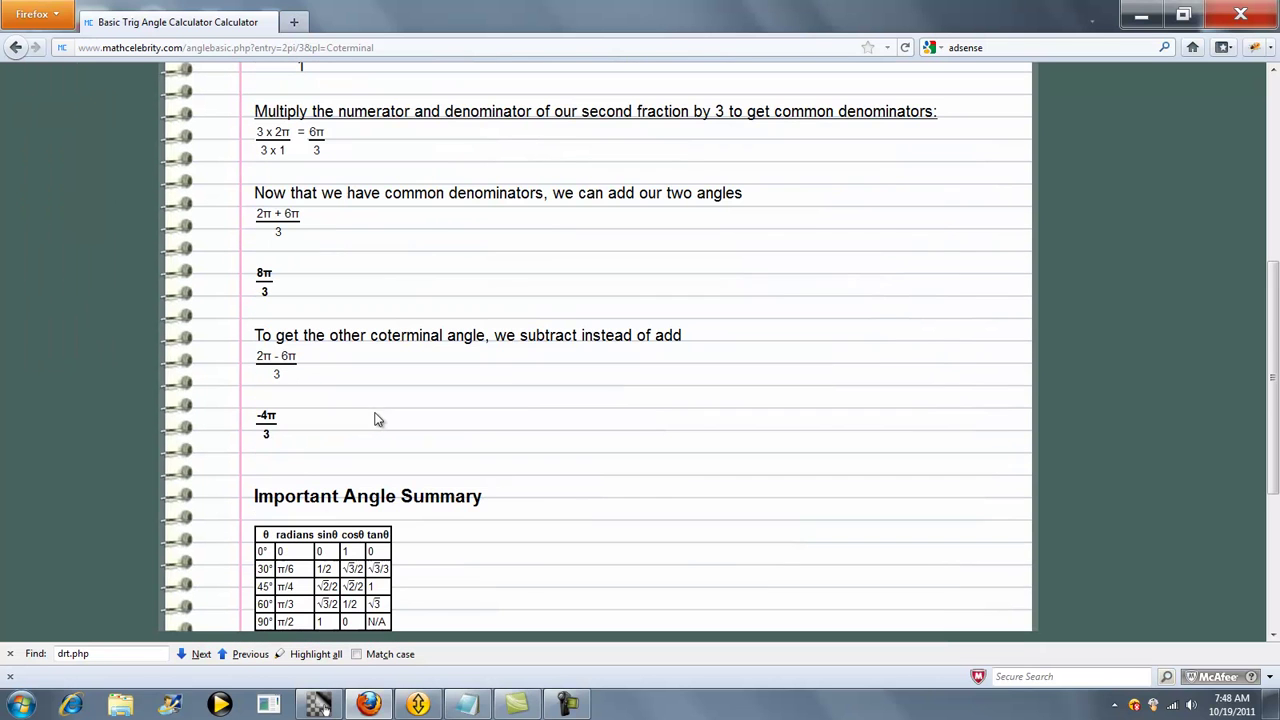
left_click_drag(1273, 378, 1273, 178)
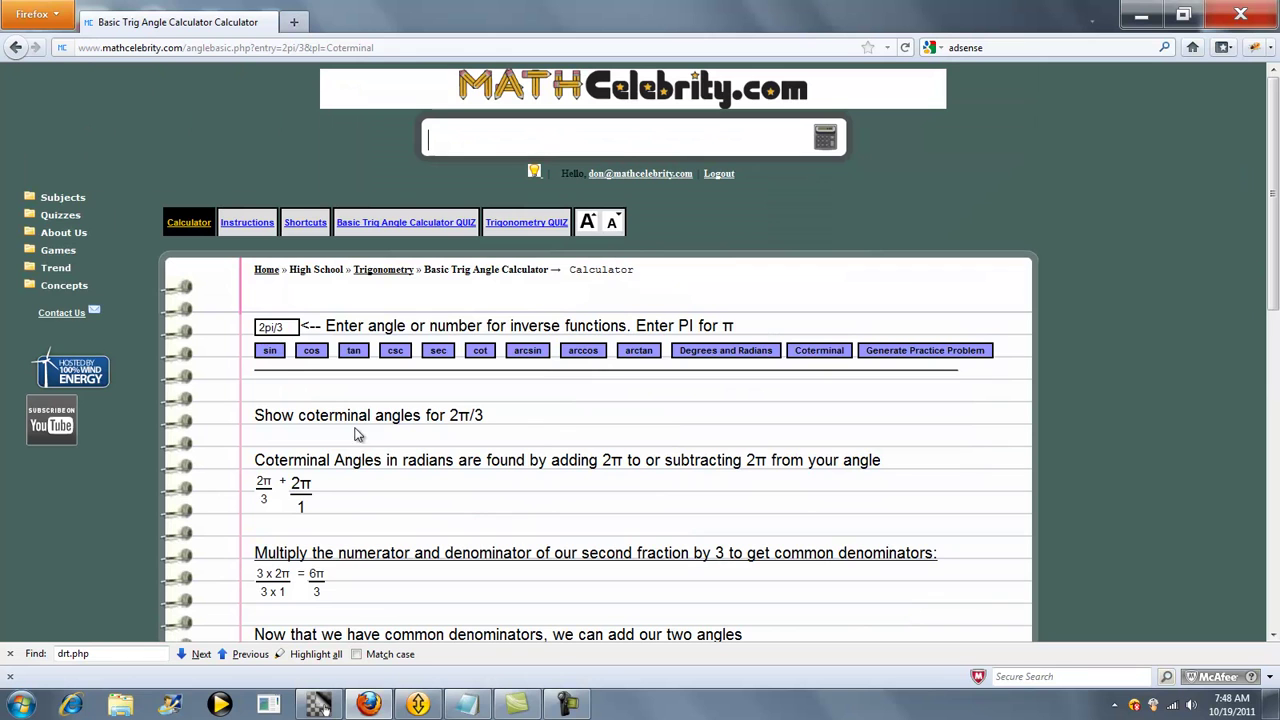
Step: Compute sin(2π/3) = √3/2 and enlarge the result text
left_click(272, 353)
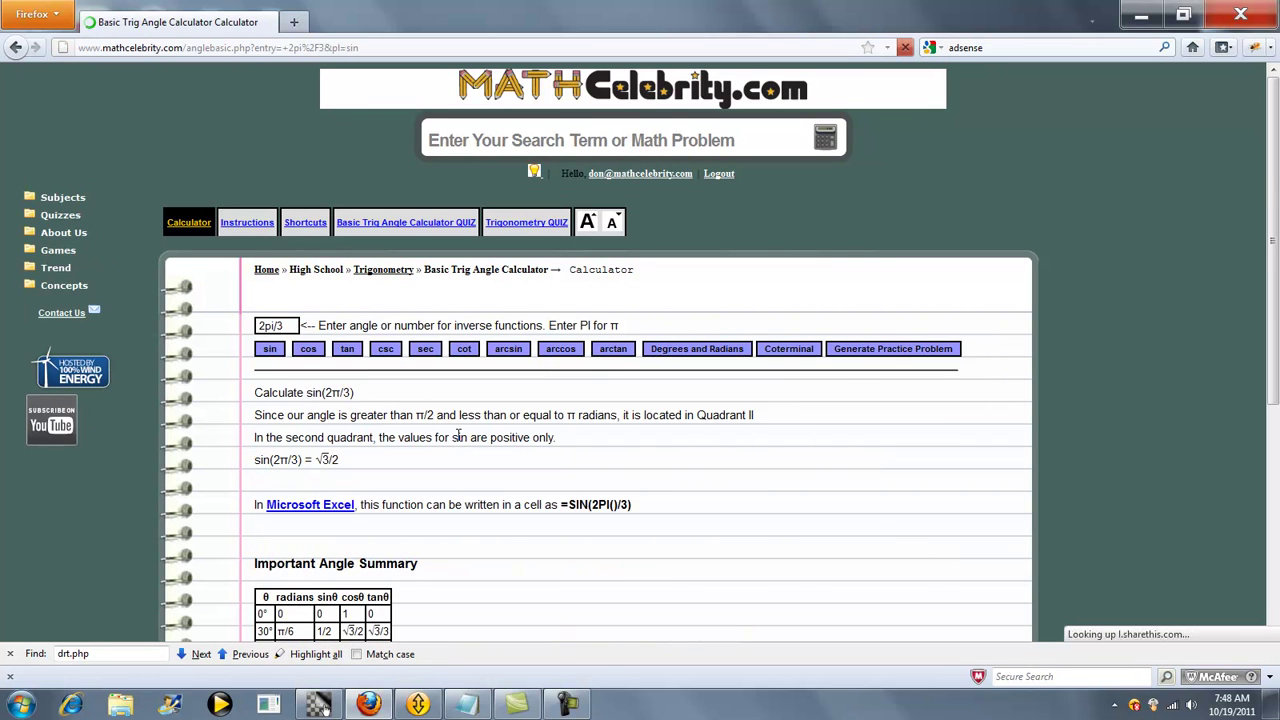
left_click(589, 224)
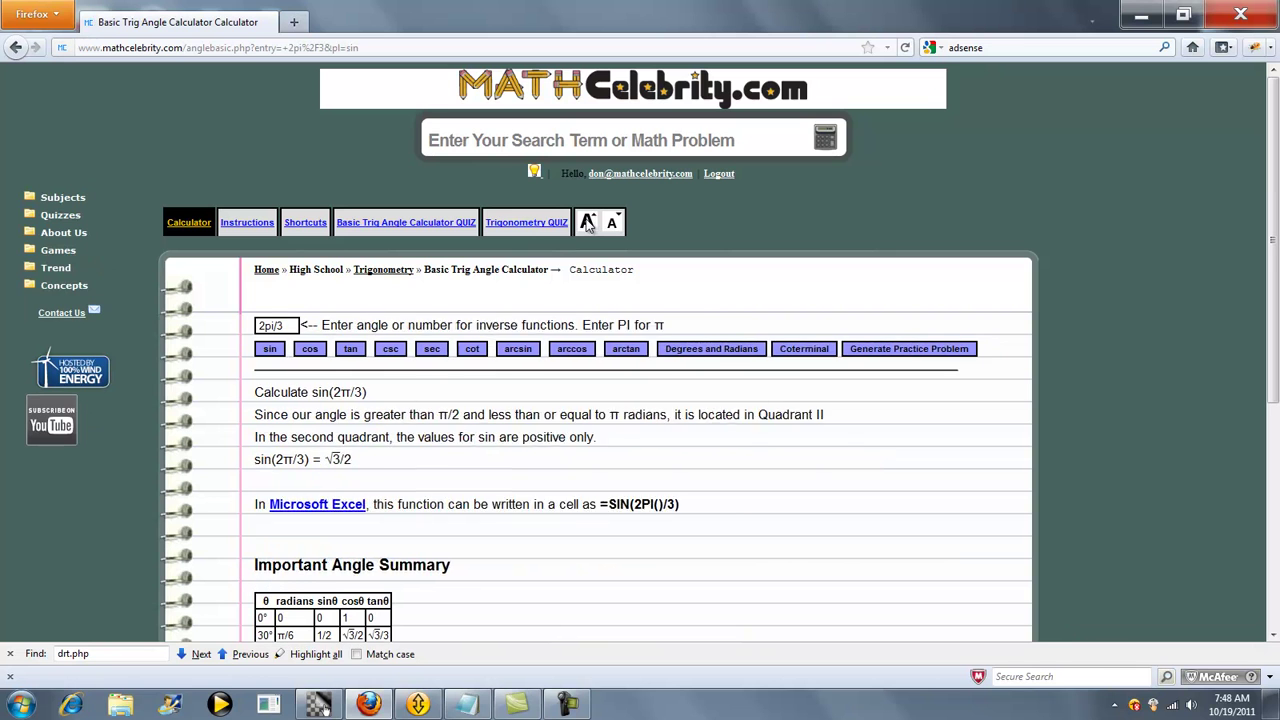
scroll(1270, 255, "down", 1)
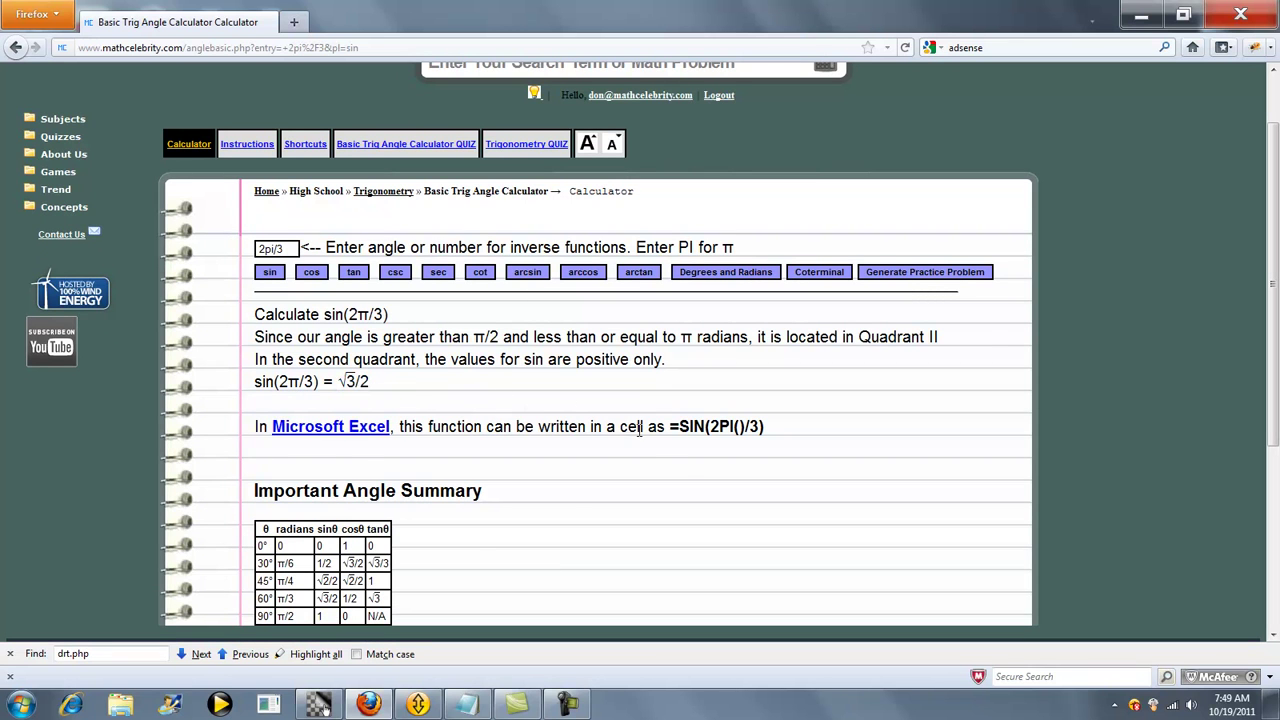
scroll(685, 473, "up", 1)
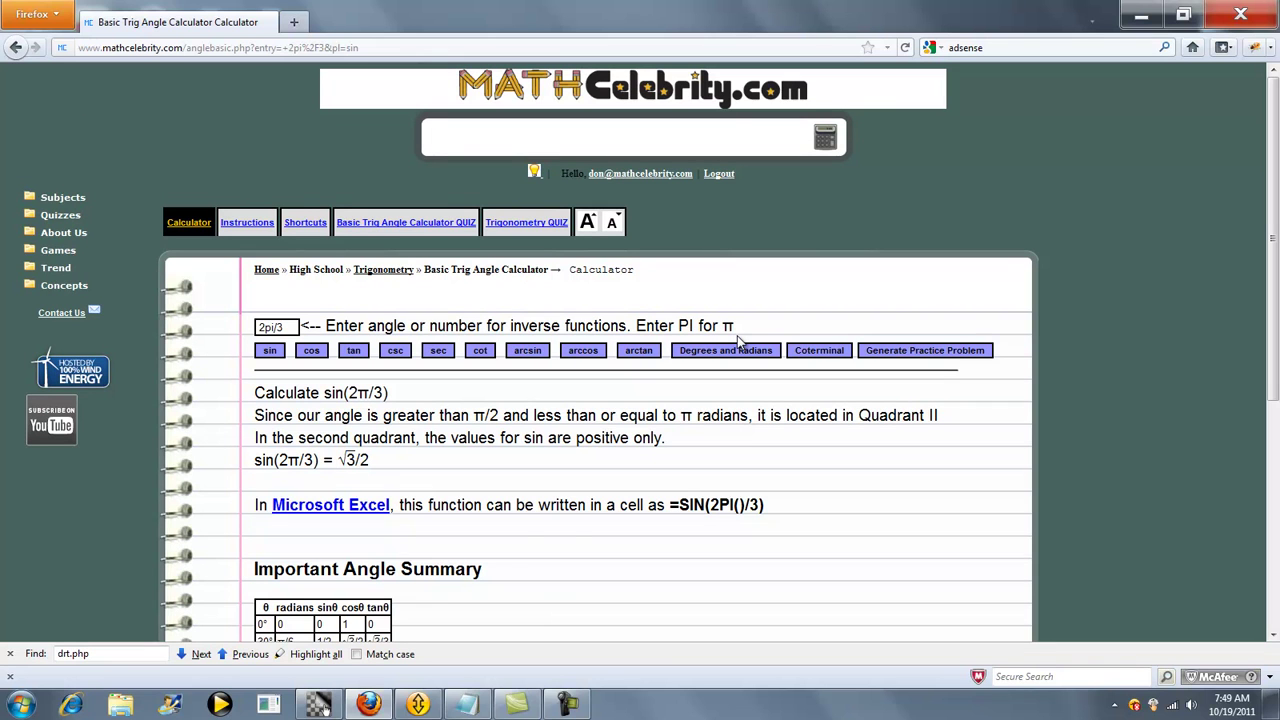
Step: Search for sin 2pi/3 and open the Basic Trig Angle Calculator
type("sin 2pi/3")
key("Return")
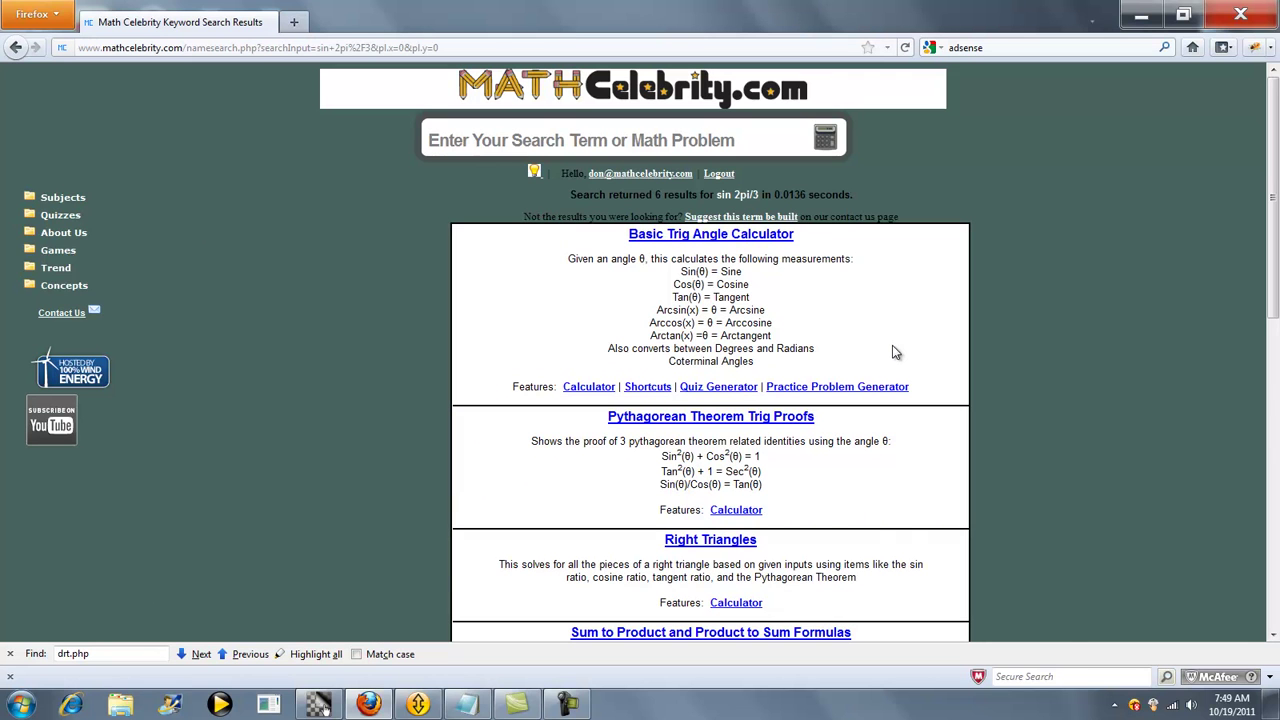
left_click(714, 240)
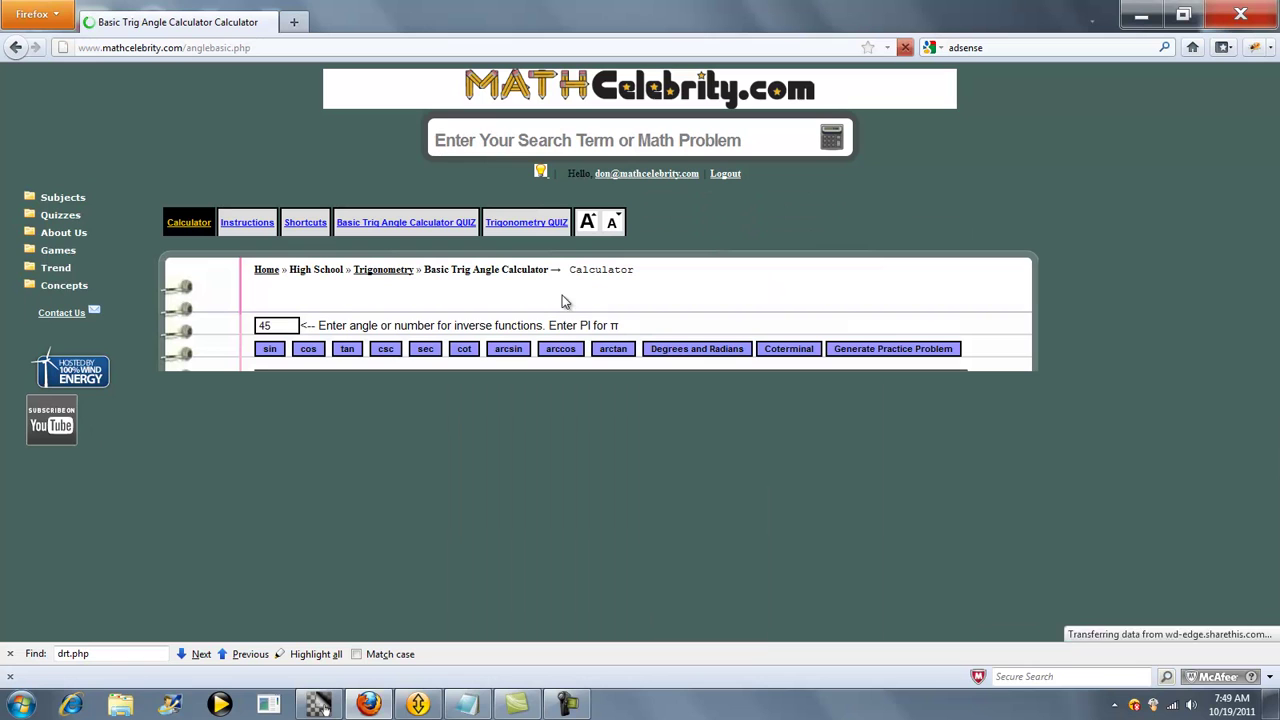
Step: Replace the angle 45 with 2pi/3 and calculate its sine
double_click(252, 323)
type("2pi/3")
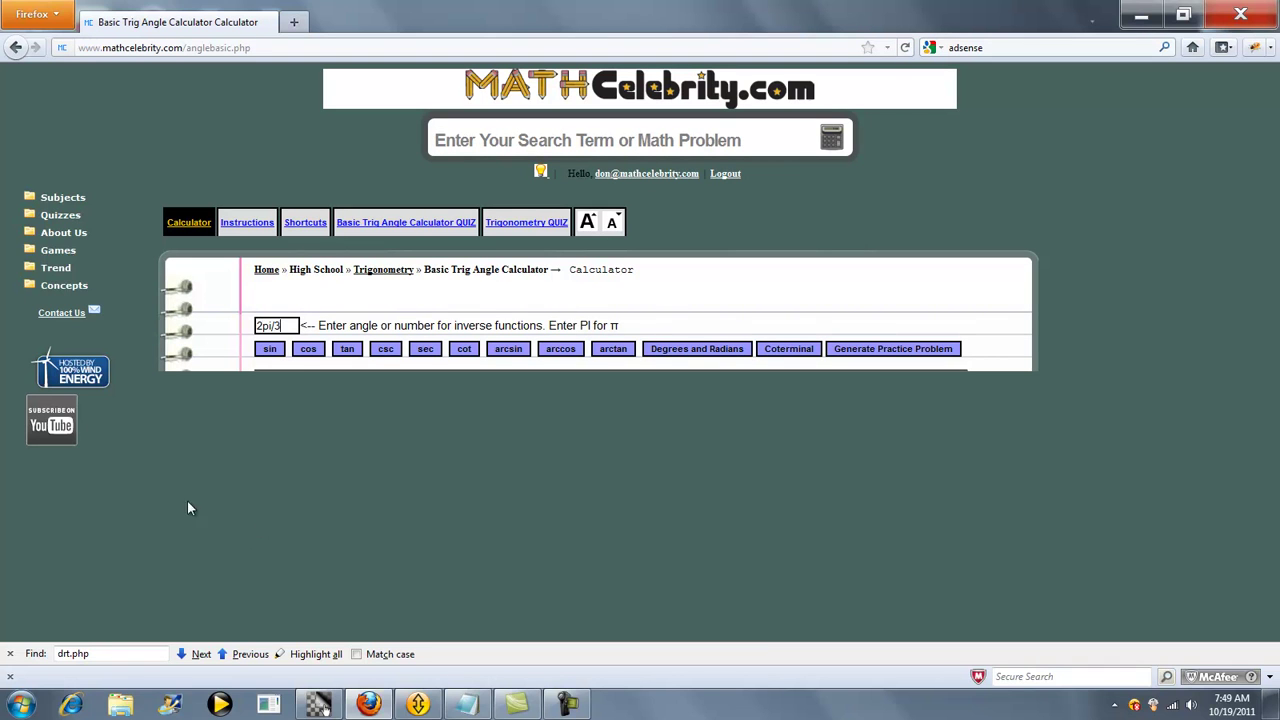
left_click(268, 352)
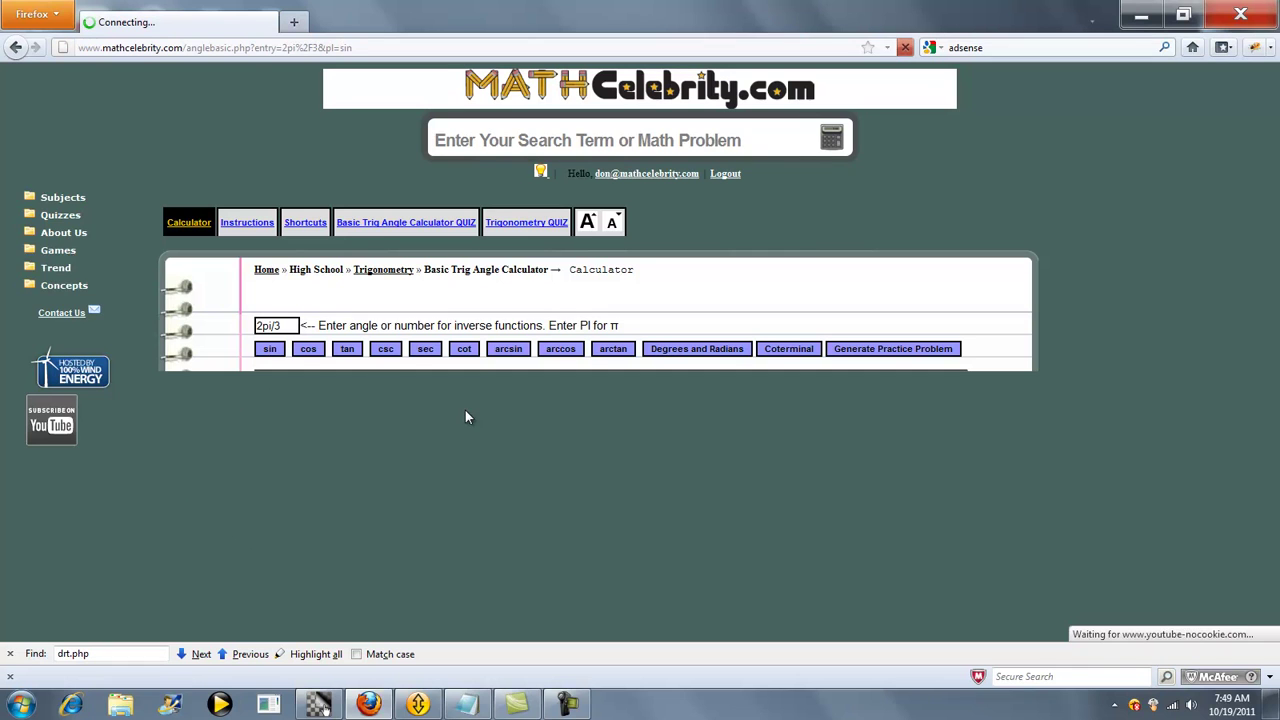